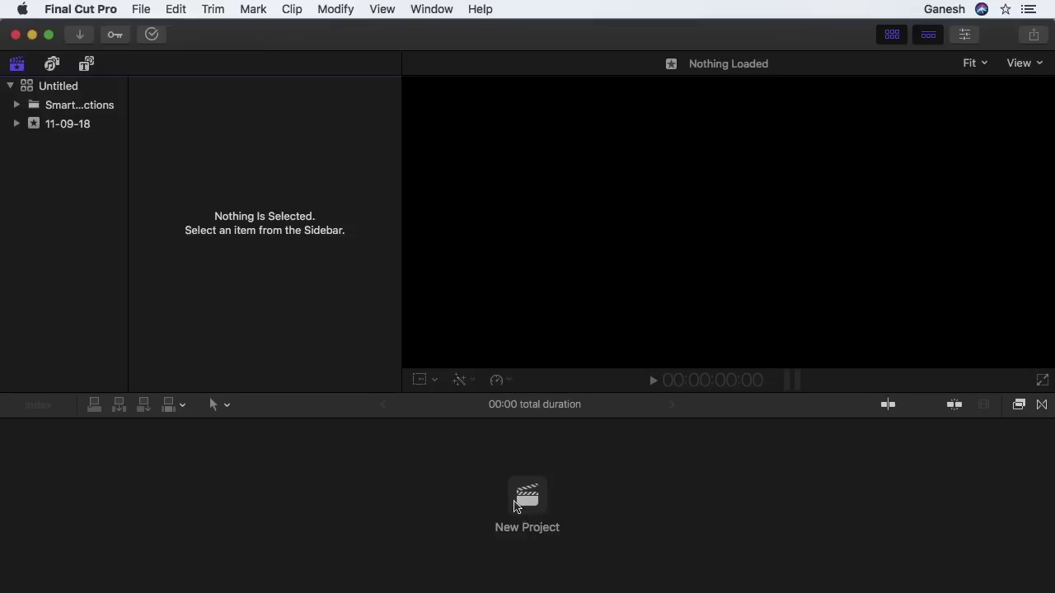
Start a new project from File > New > Project… to open its settings form
click(137, 12)
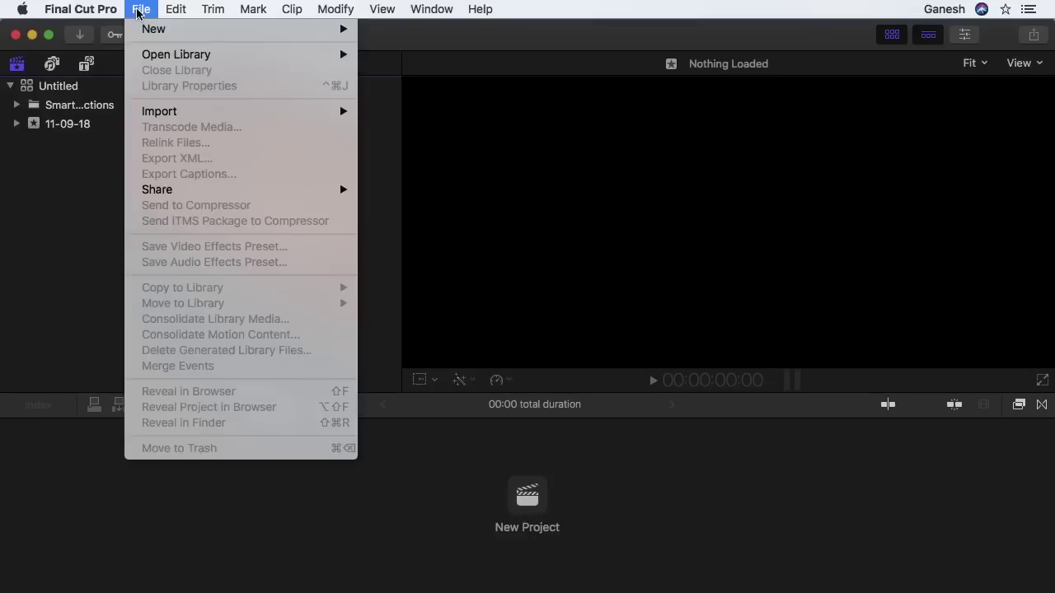
mouse_move(147, 29)
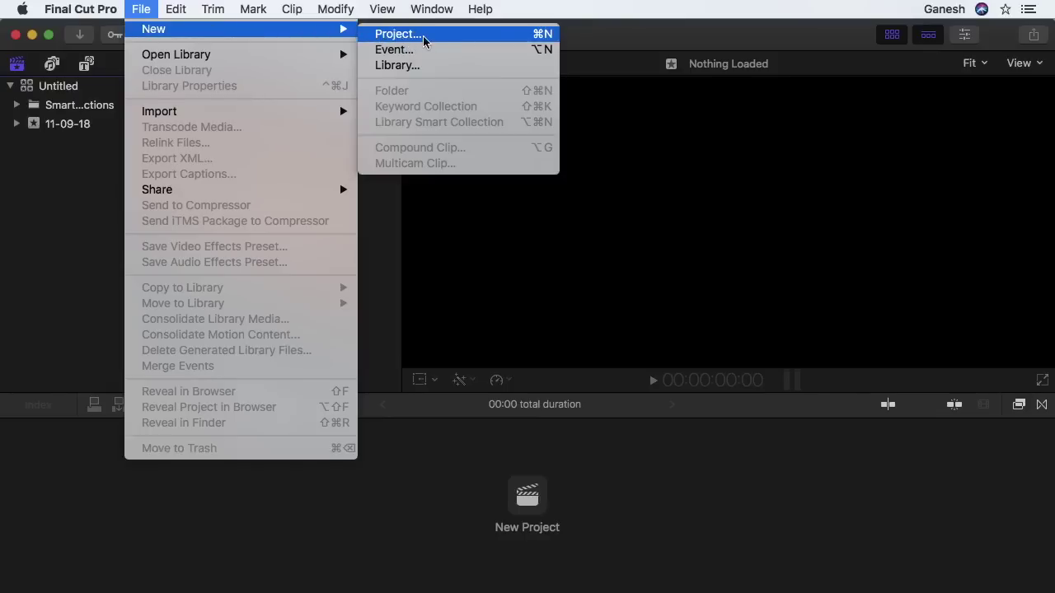
click(410, 38)
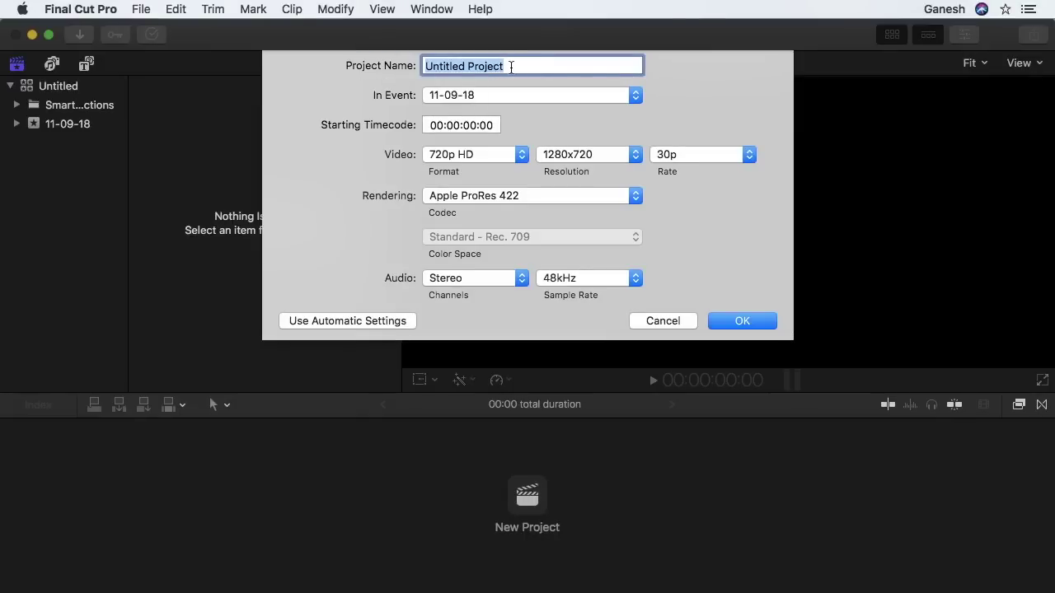
Name the project 'Tamil Tutorials World', keep it in event 11-09-18, and review the video formats
text(Tamil Tutorials World)
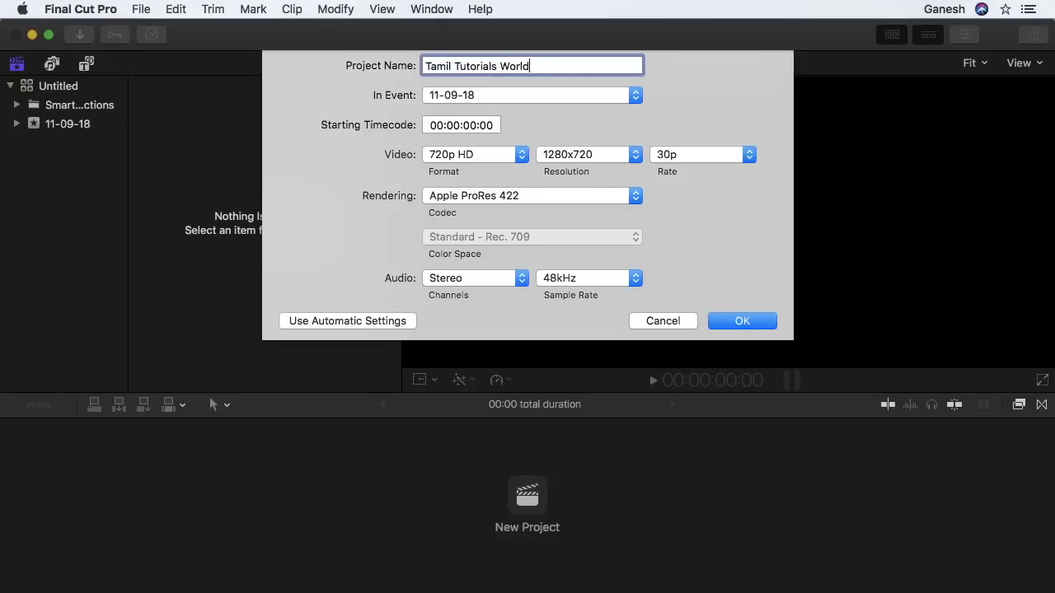
click(460, 95)
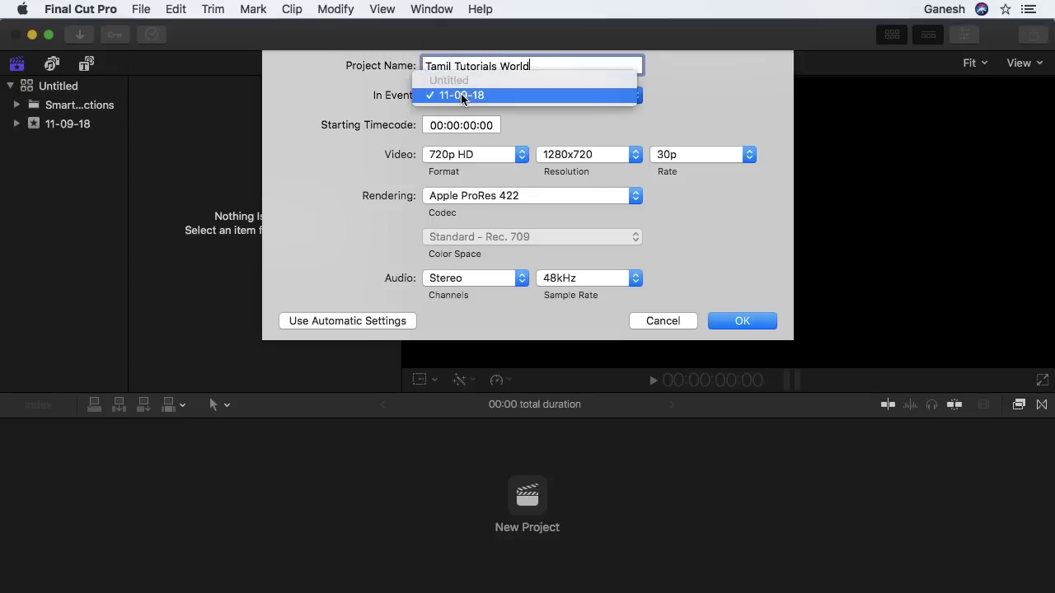
click(372, 95)
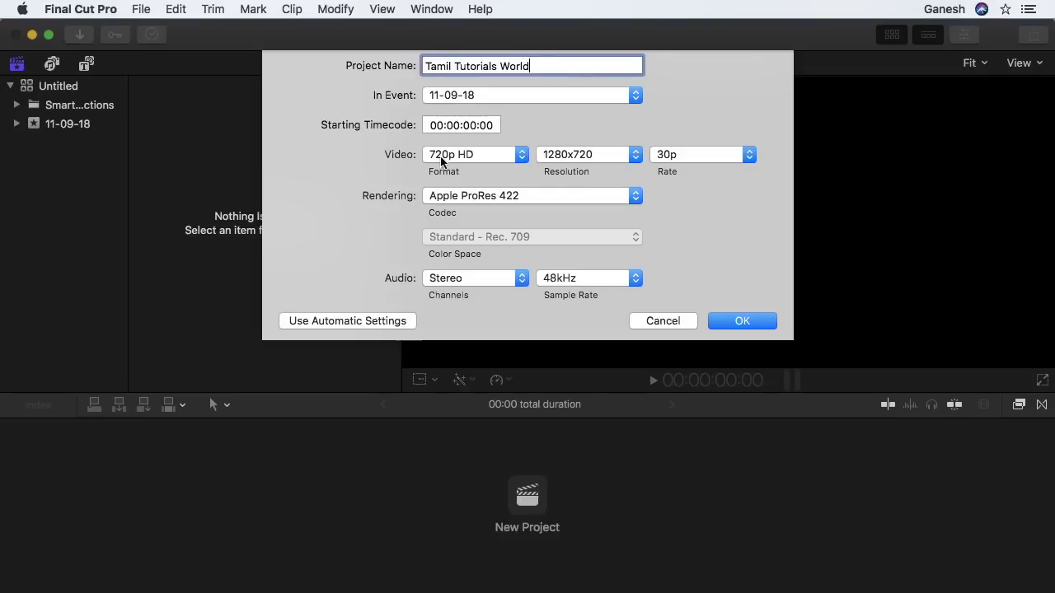
click(440, 159)
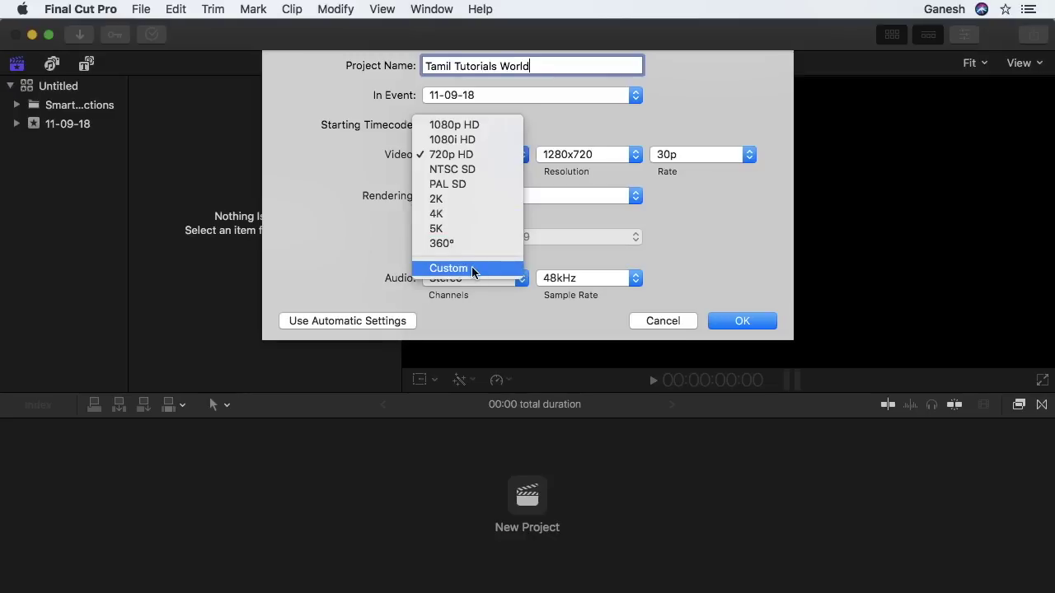
click(468, 156)
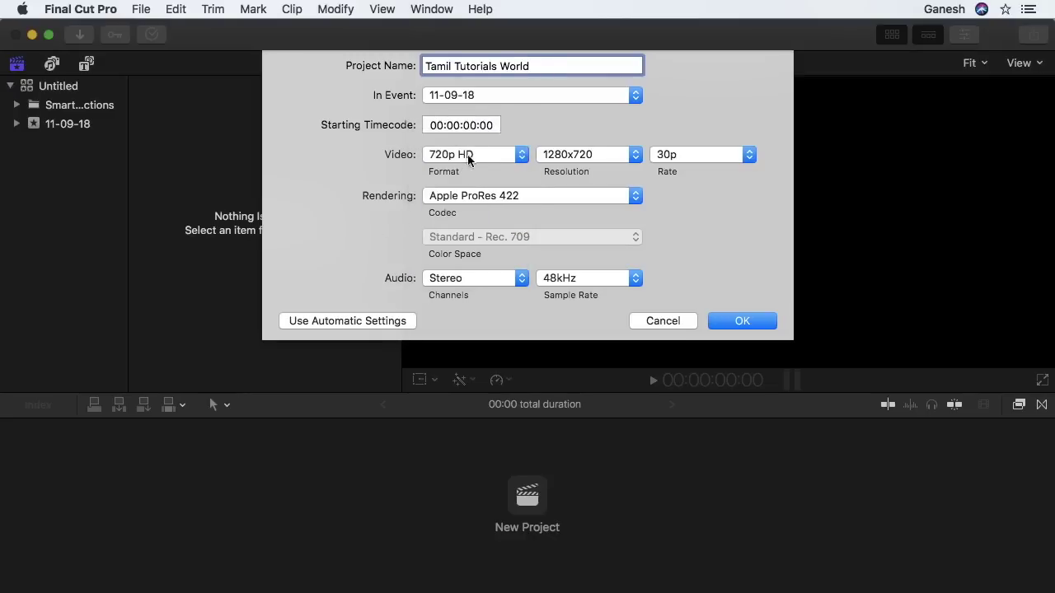
click(560, 164)
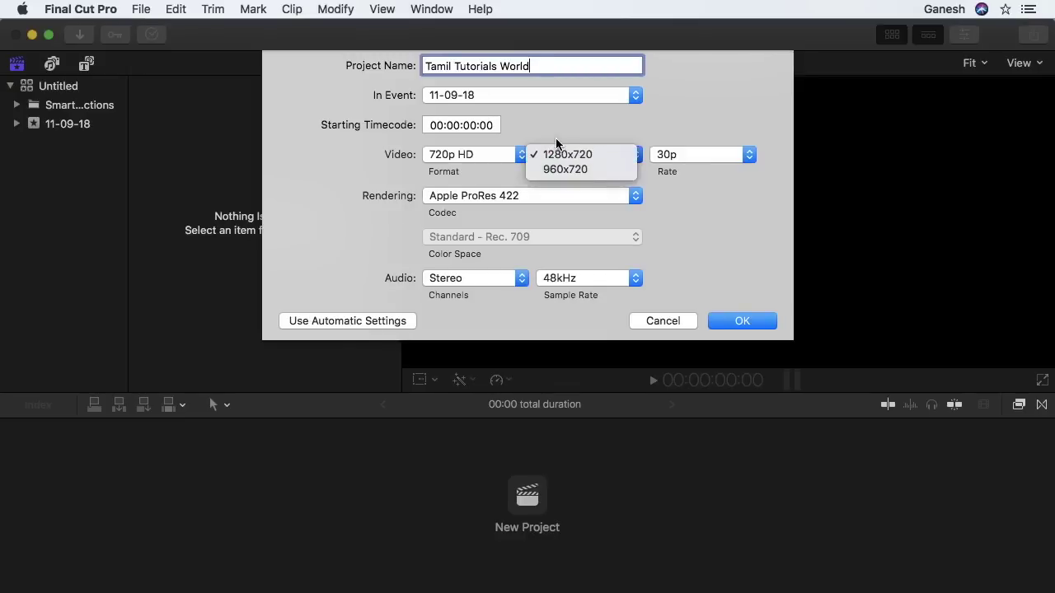
click(557, 146)
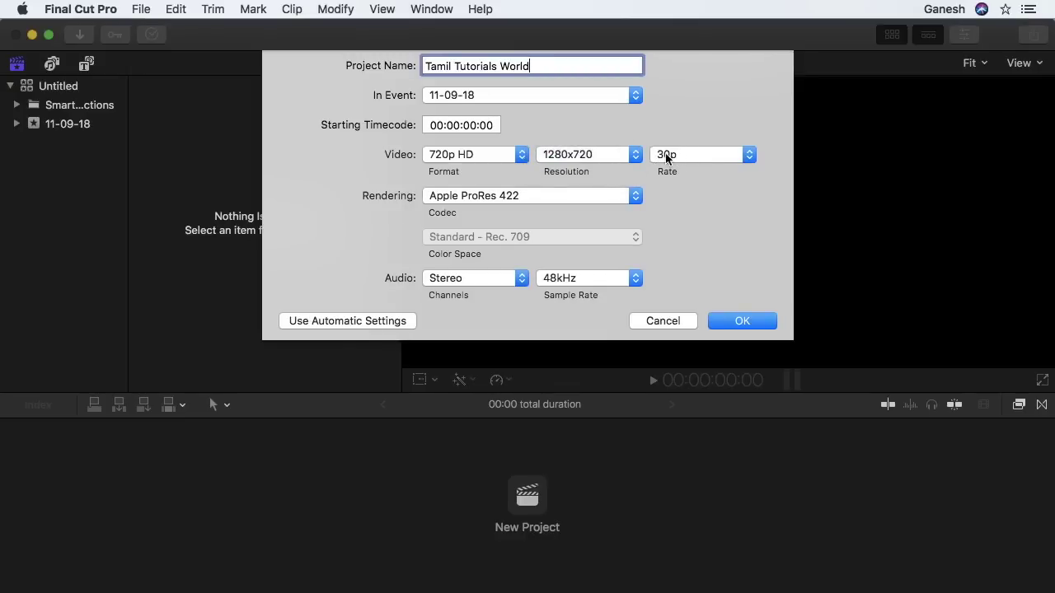
click(673, 157)
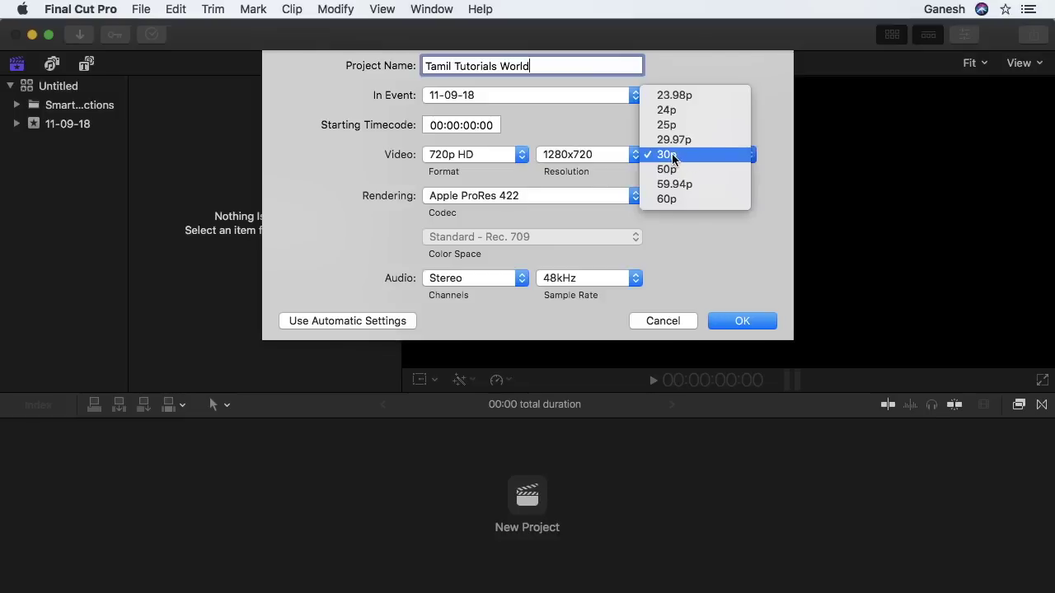
click(670, 156)
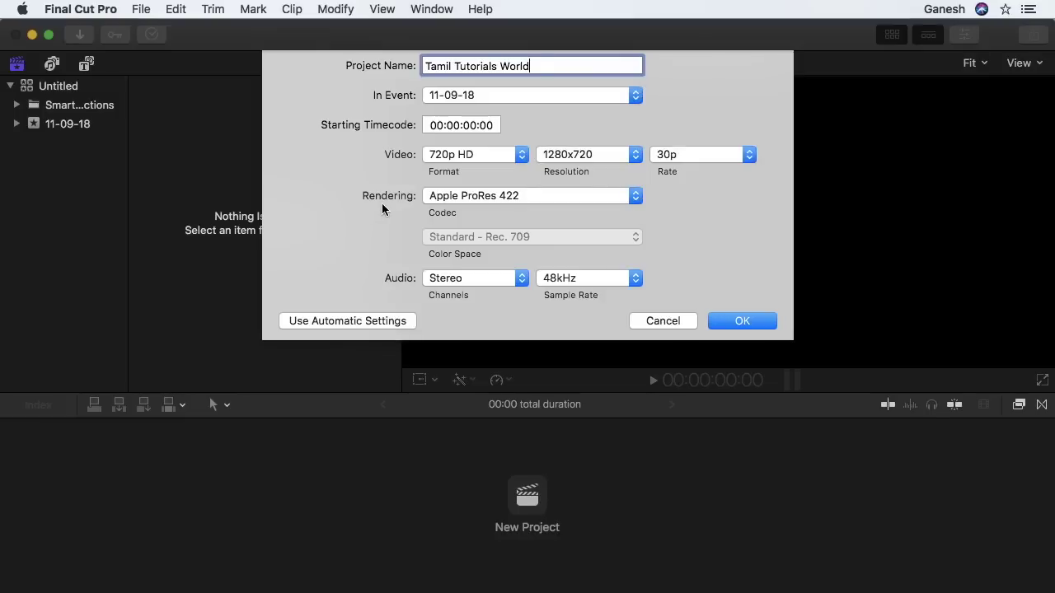
click(443, 202)
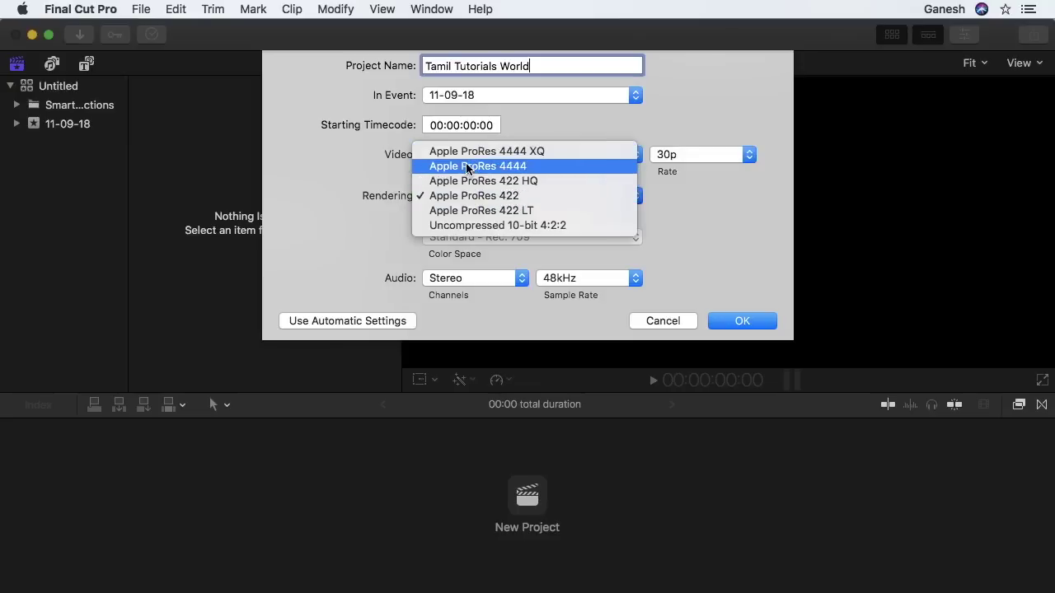
click(349, 225)
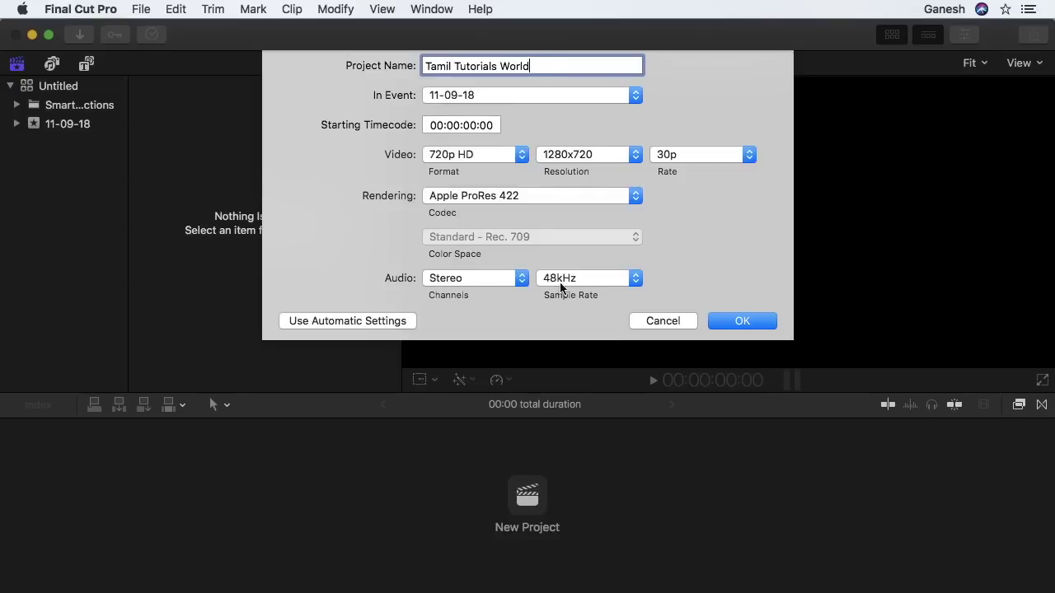
click(563, 280)
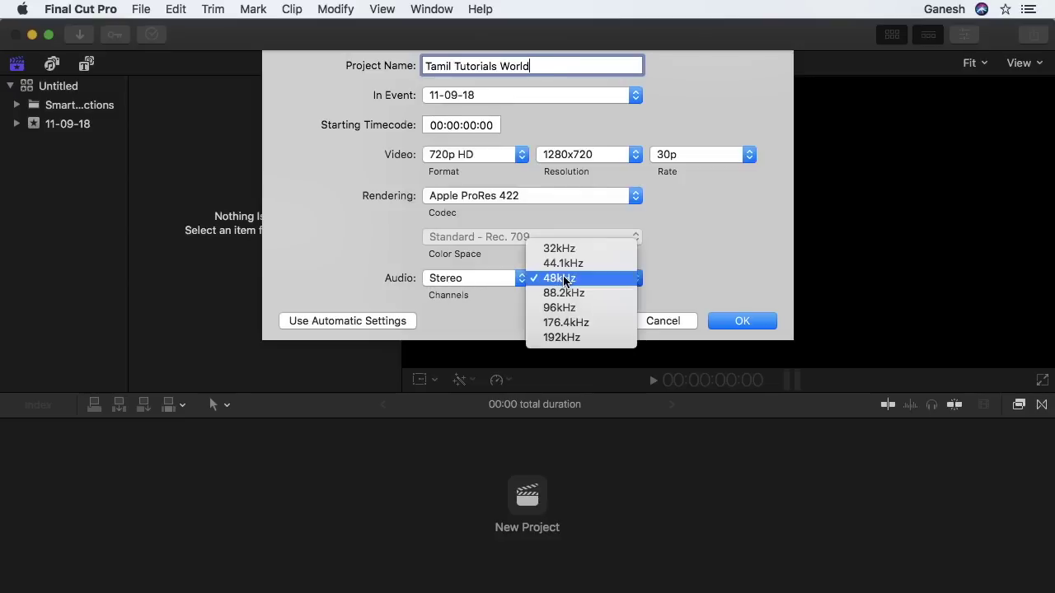
click(502, 315)
click(467, 278)
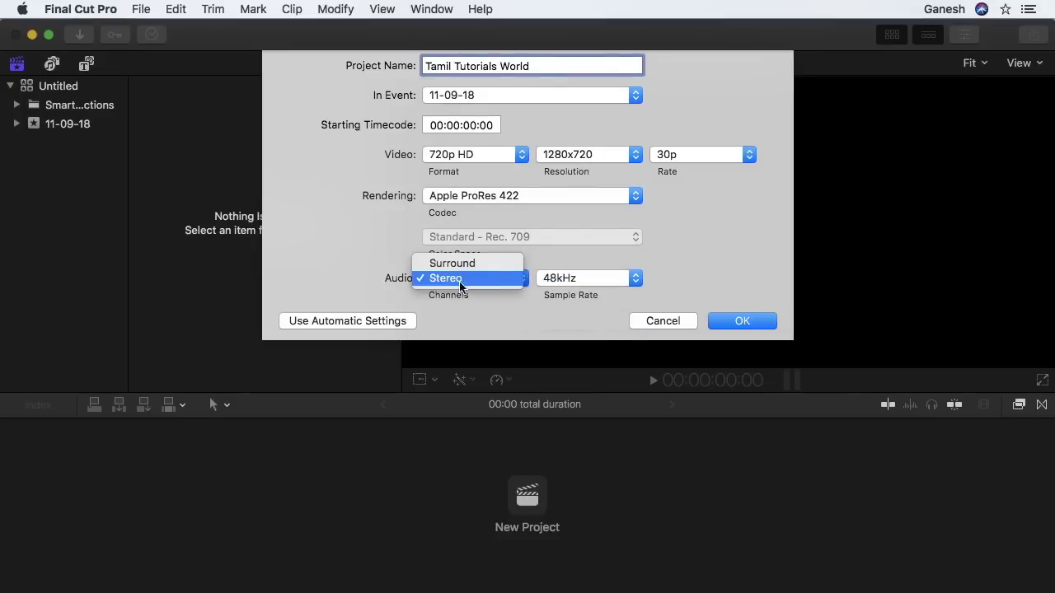
click(460, 284)
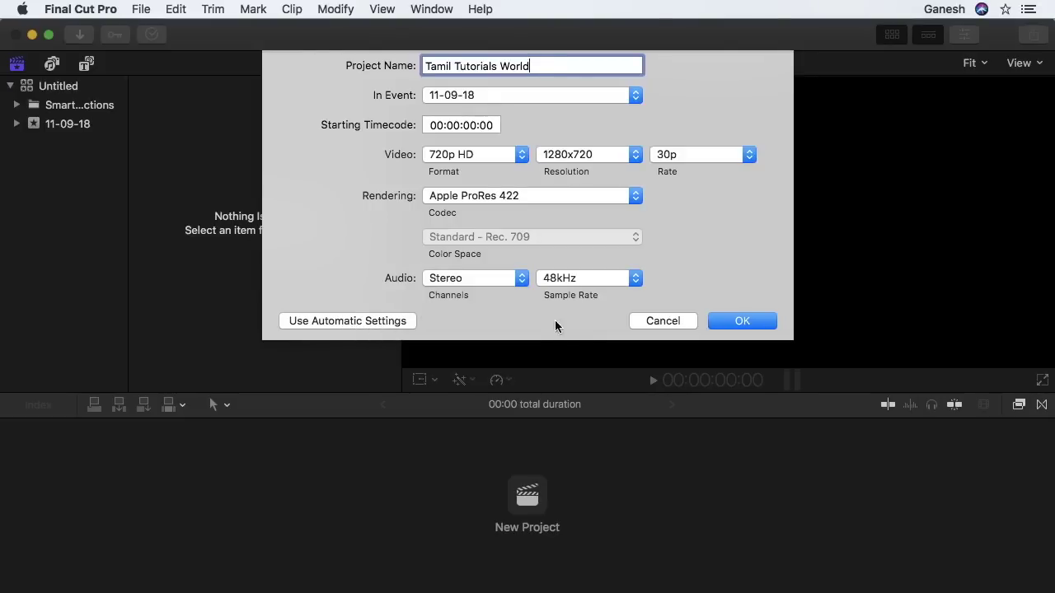
Create the 720p HD 30p Stereo project, then check the File > Import menu without choosing anything
click(719, 321)
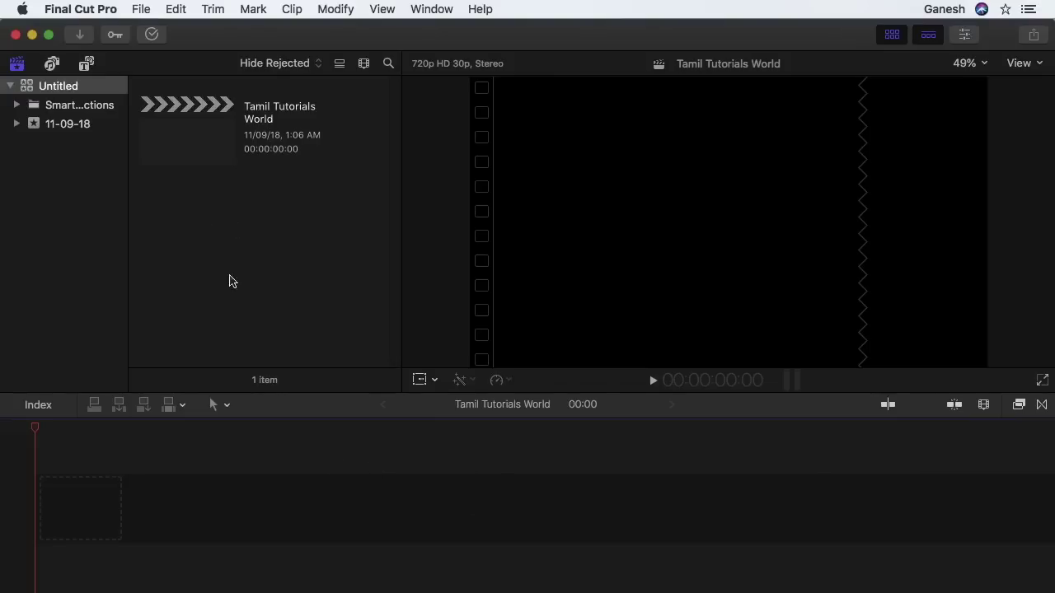
click(137, 16)
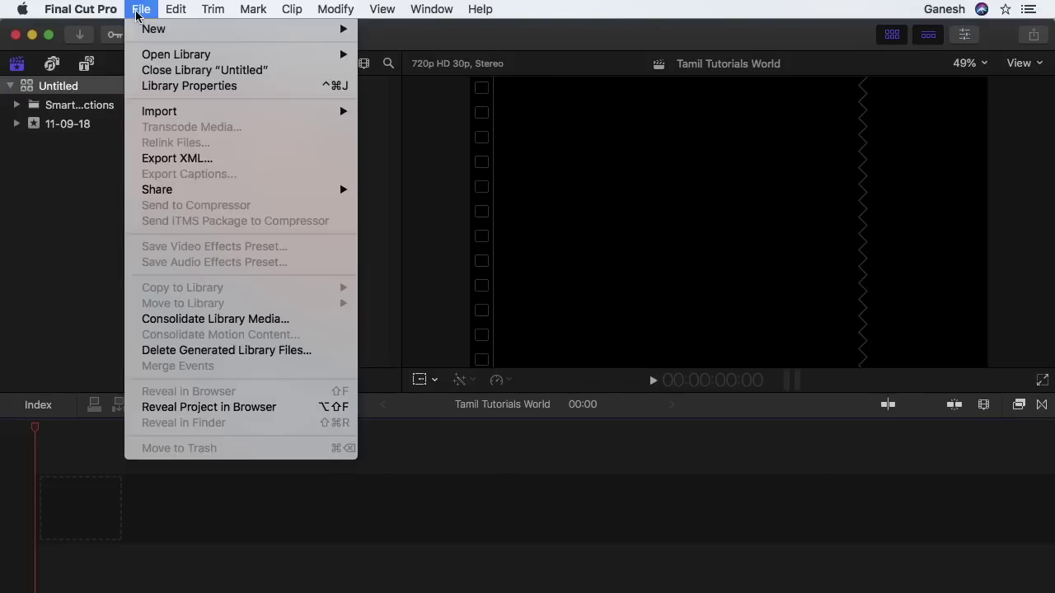
mouse_move(159, 118)
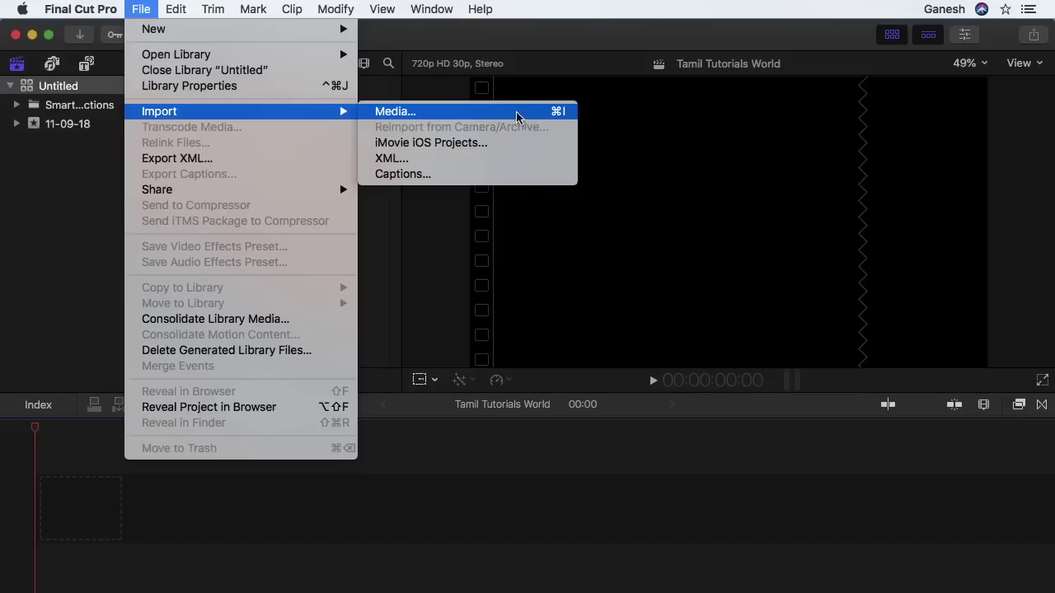
click(43, 200)
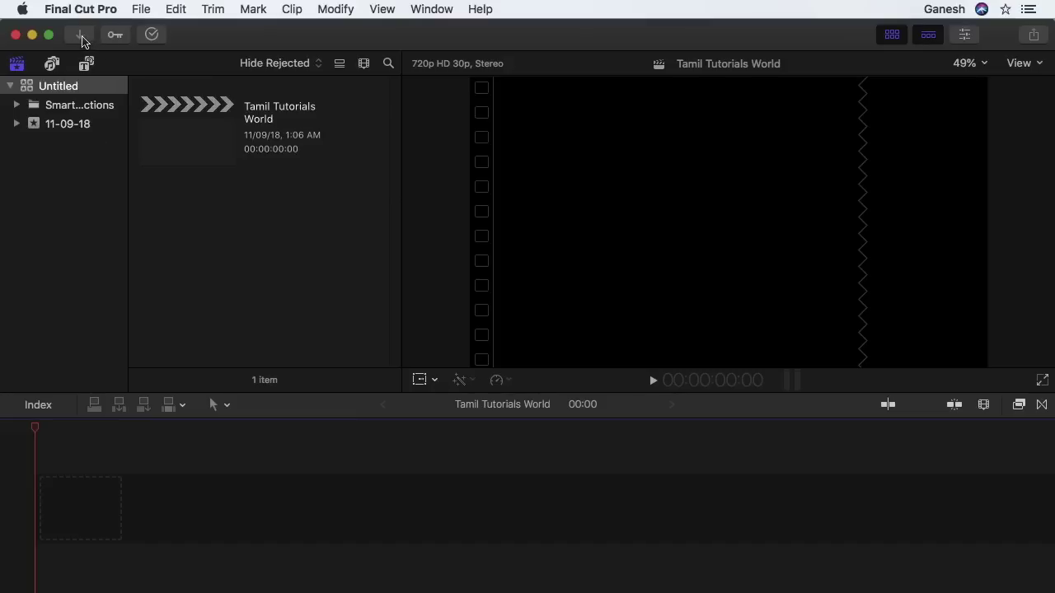
Open the Media Import window from the toolbar's Import Media button
click(79, 37)
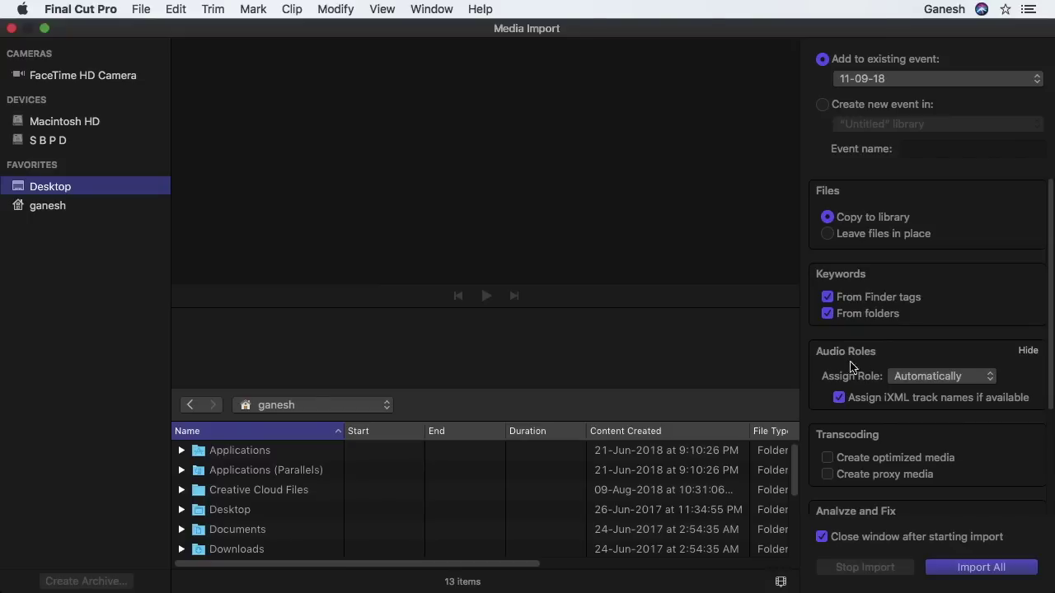
Scroll through the Media Import options and the home-folder file list
scroll(906, 457, down, 4)
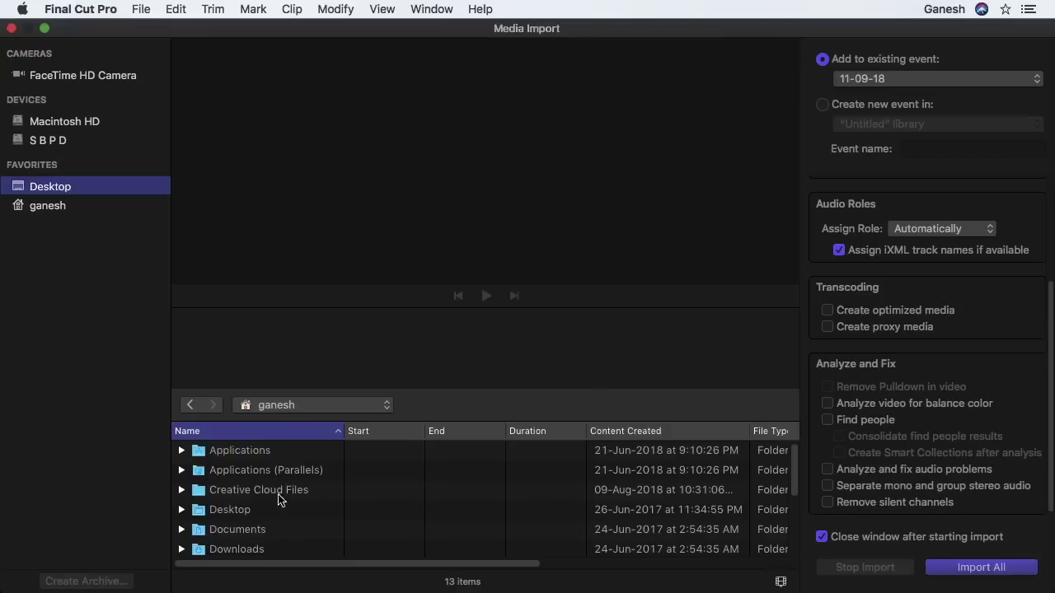
scroll(290, 483, down, 1)
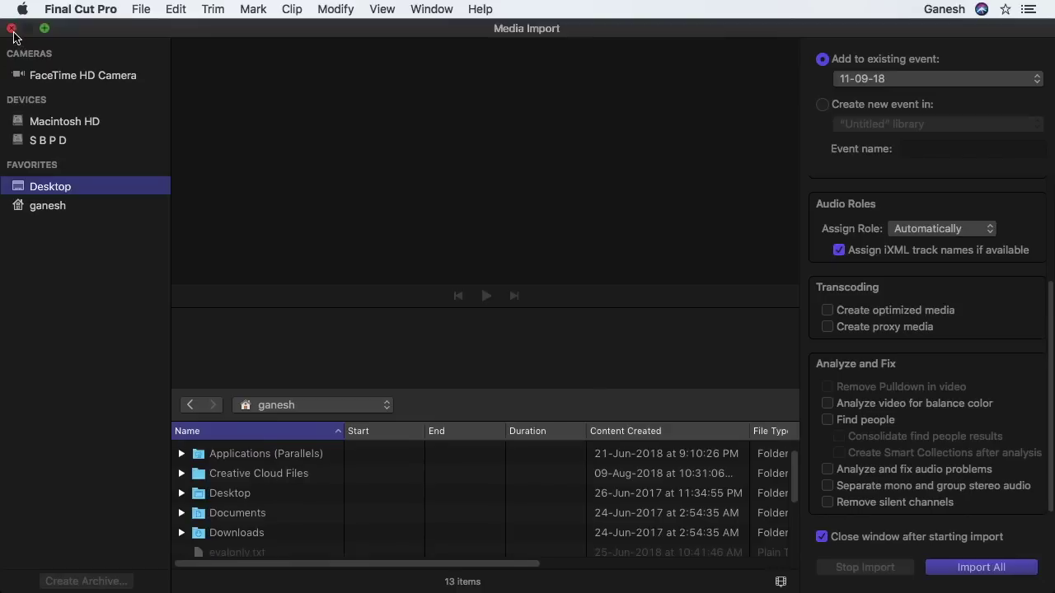
Close Media Import and select Picture 01.jpg and Video 02 in the FCPX Tutorial folder
click(11, 29)
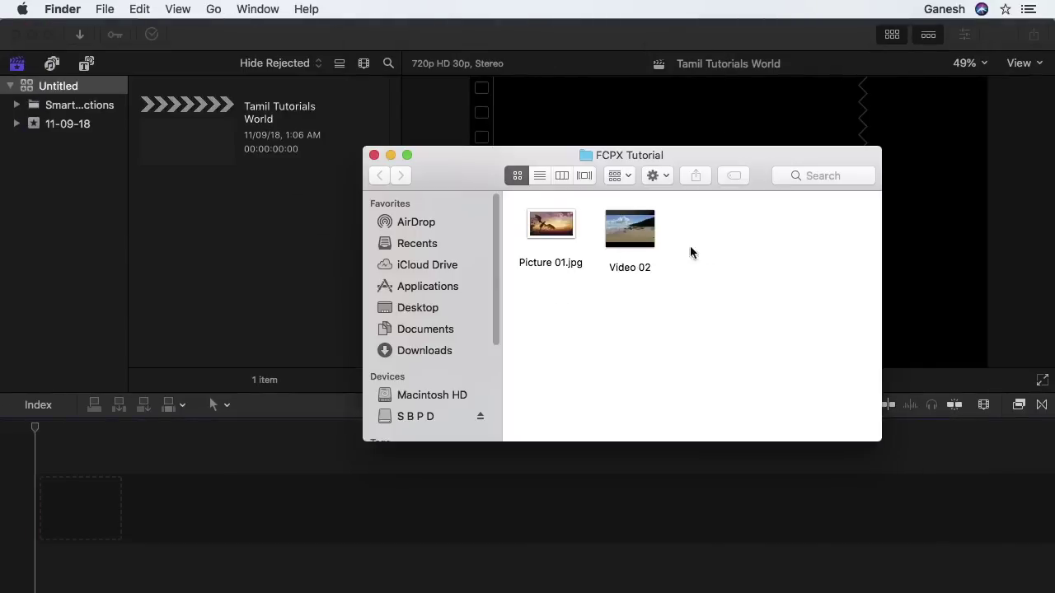
mouse_move(700, 240)
mouse_down()
mouse_move(552, 212)
mouse_move(365, 519)
mouse_up()
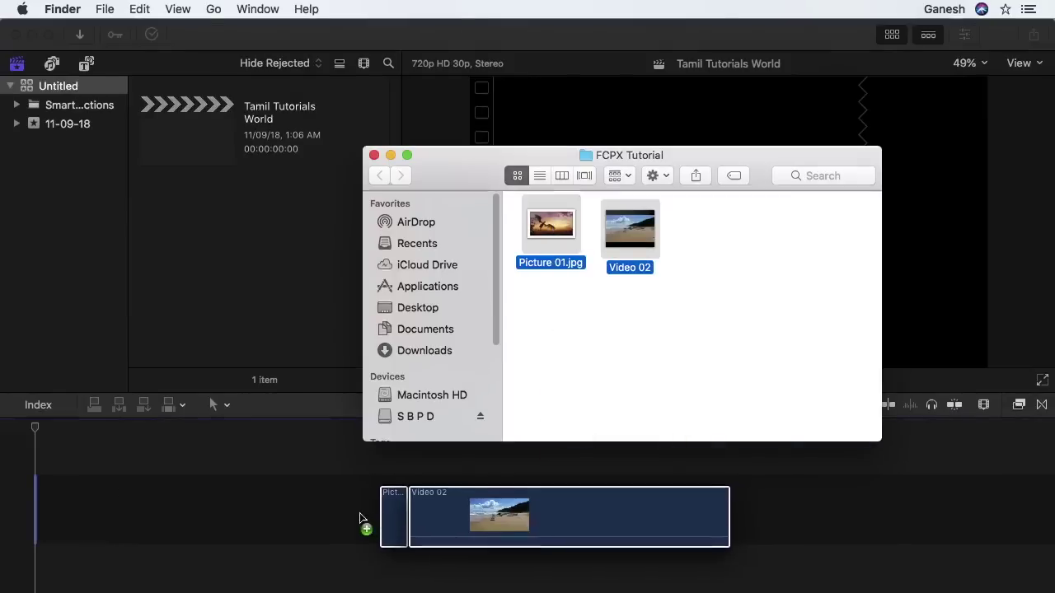
Drop Picture 01 and Video 02 onto the timeline and scrub the playhead to preview both
click(99, 454)
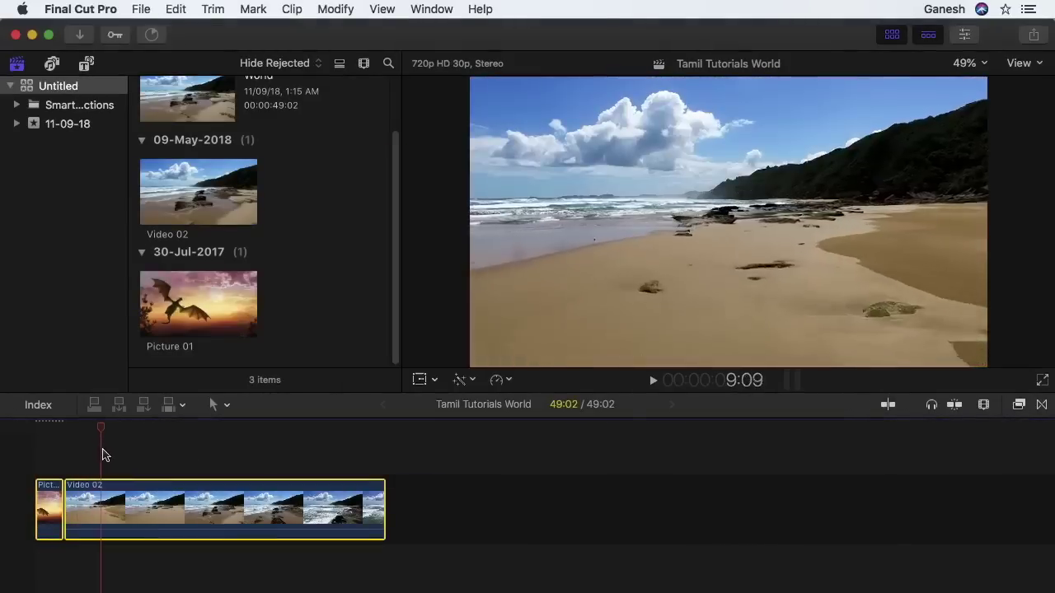
click(183, 466)
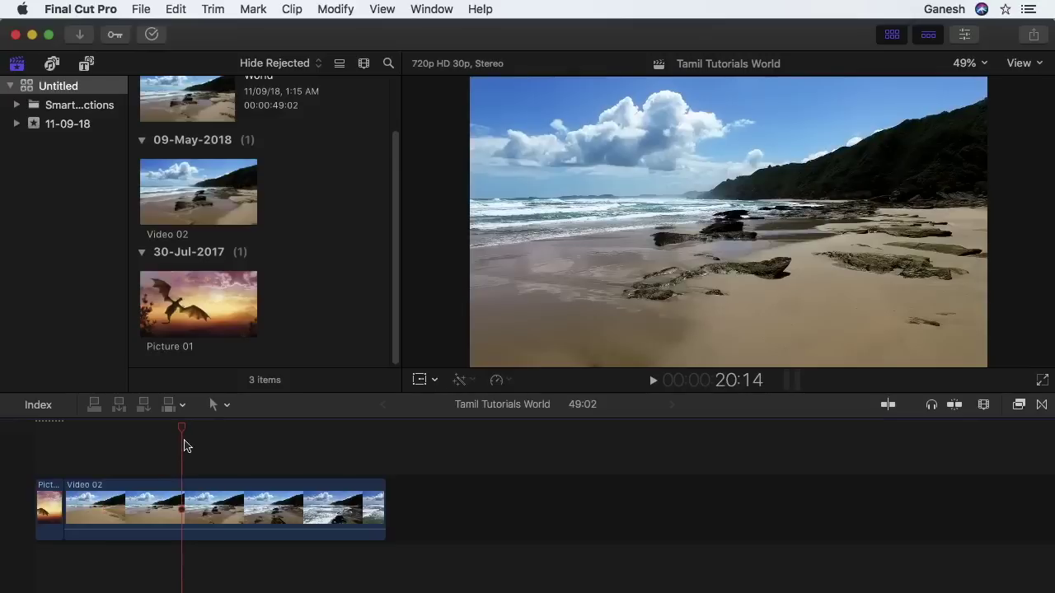
drag(181, 435, 43, 445)
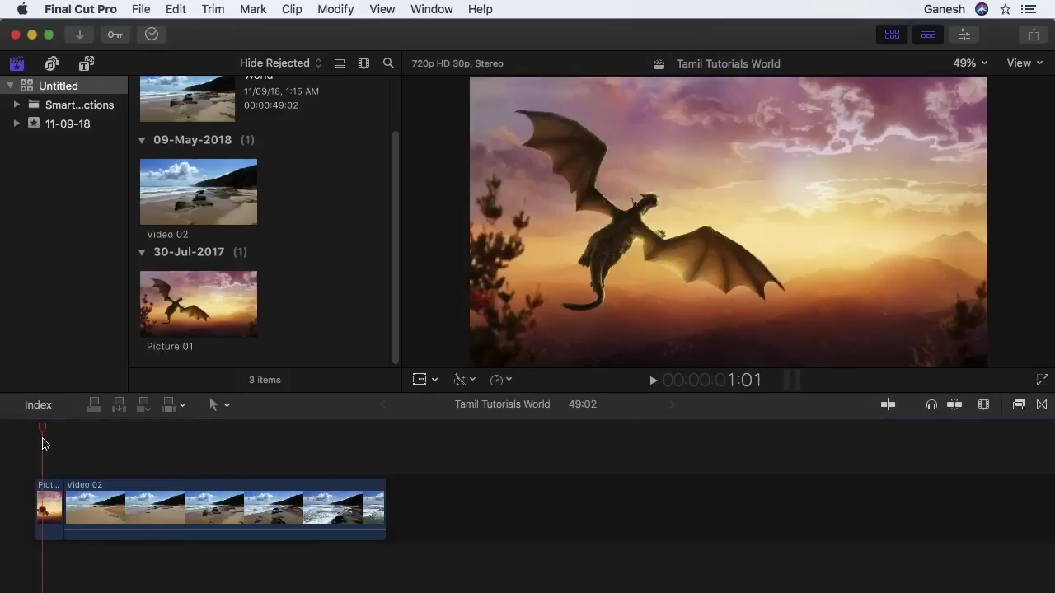